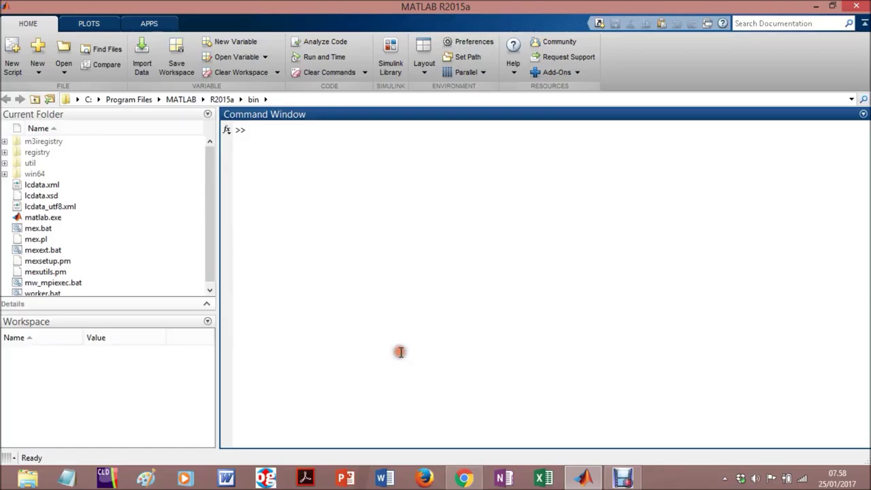
Step: Look through the Plots toolstrip tab and return to the Home tab
{"action": "left_click", "coordinate": [400, 351]}
{"action": "left_click", "coordinate": [410, 311]}
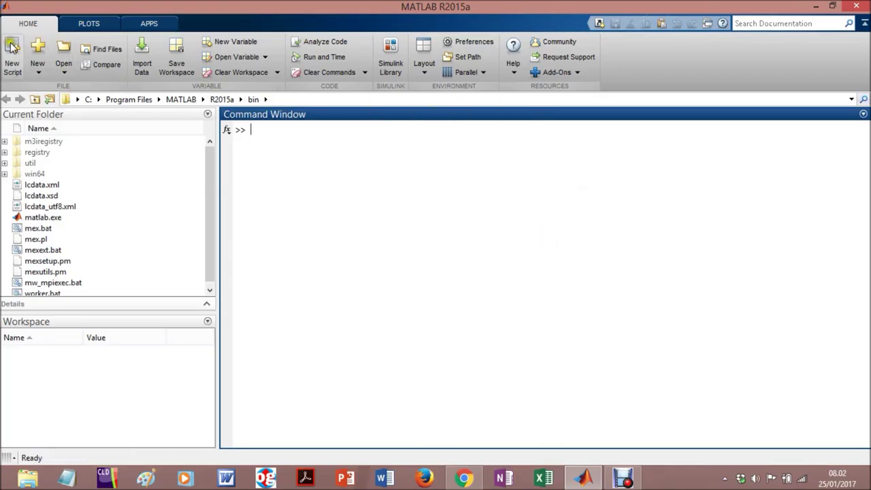
{"action": "left_click", "coordinate": [92, 25]}
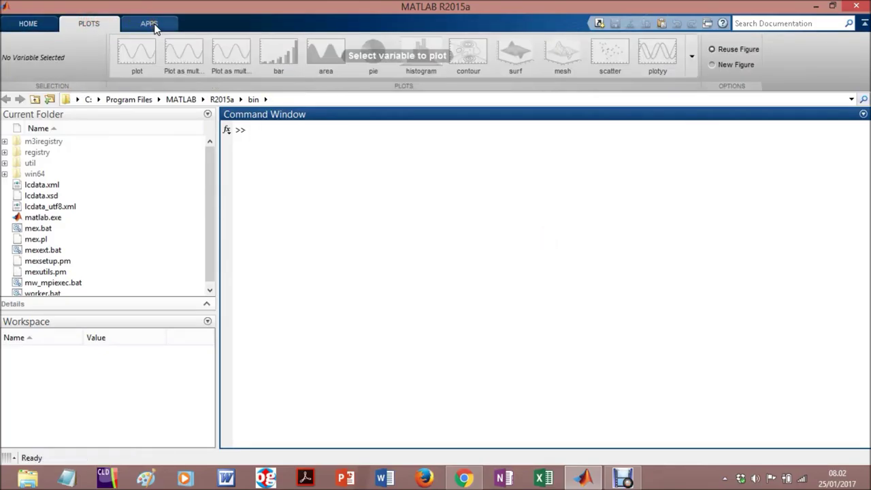
{"action": "left_click", "coordinate": [25, 26]}
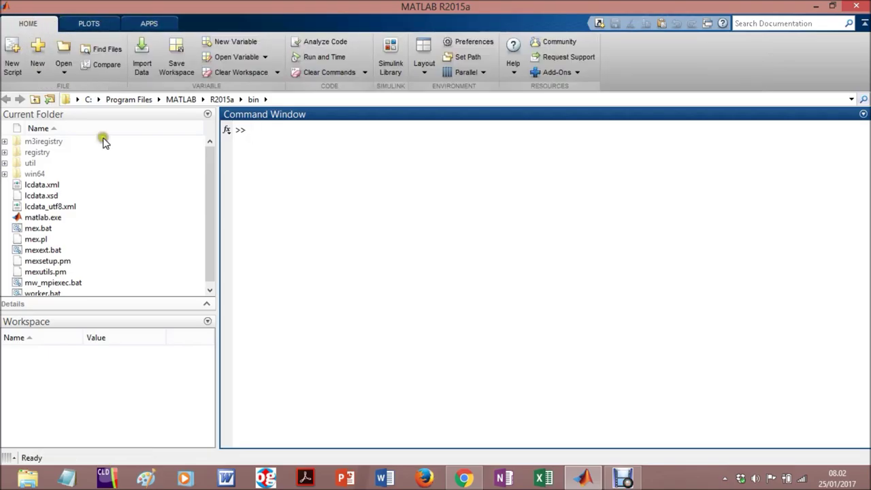
{"action": "left_click", "coordinate": [88, 23]}
Step: Browse the Apps tab, expanding and closing the full gallery of installed apps
{"action": "left_click", "coordinate": [128, 27]}
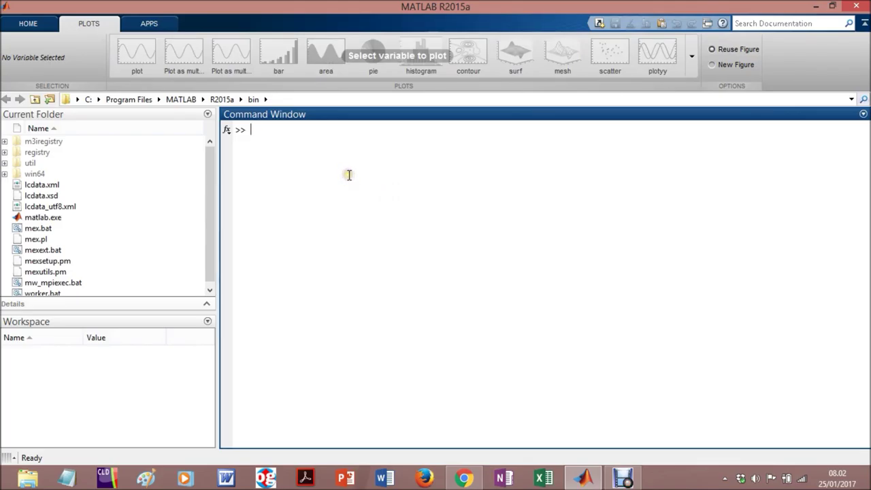
{"action": "left_click", "coordinate": [24, 28]}
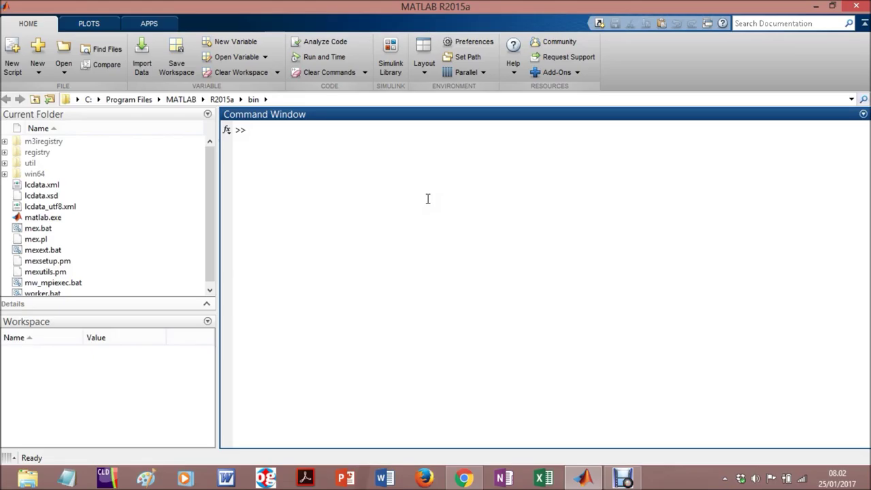
{"action": "left_click", "coordinate": [151, 25]}
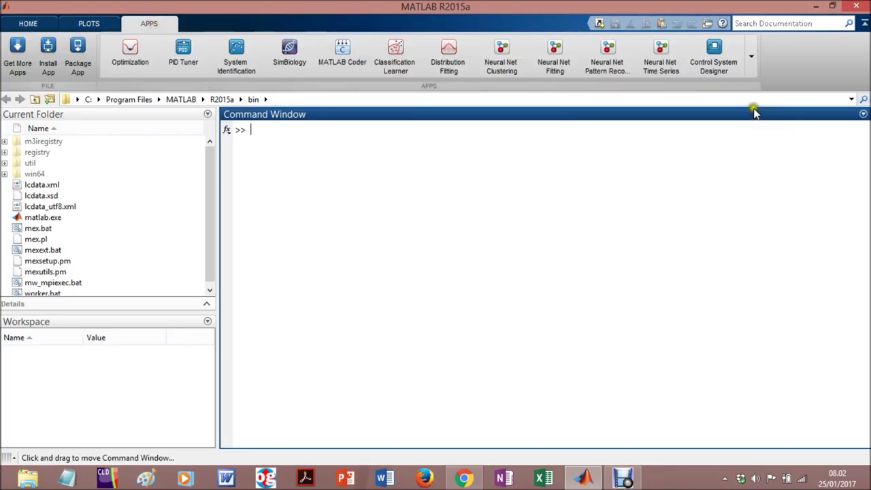
{"action": "left_click", "coordinate": [751, 66]}
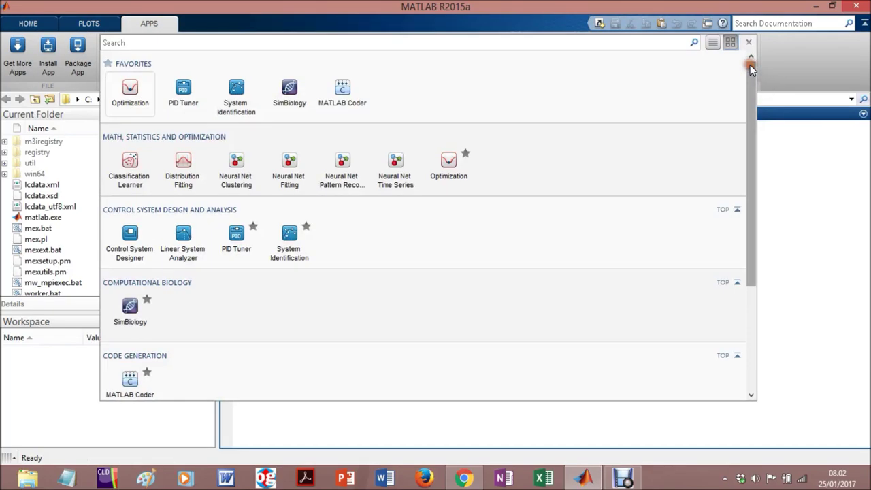
{"action": "left_click", "coordinate": [809, 283]}
{"action": "left_click", "coordinate": [30, 23]}
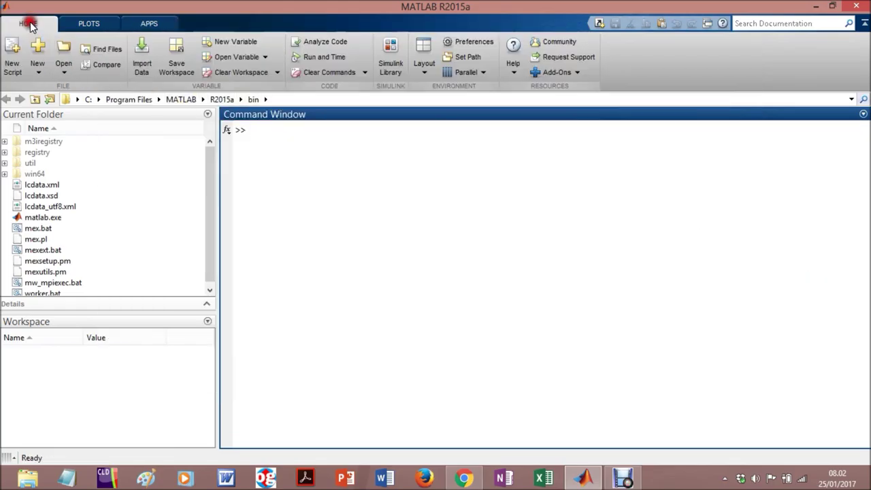
{"action": "left_click", "coordinate": [362, 204]}
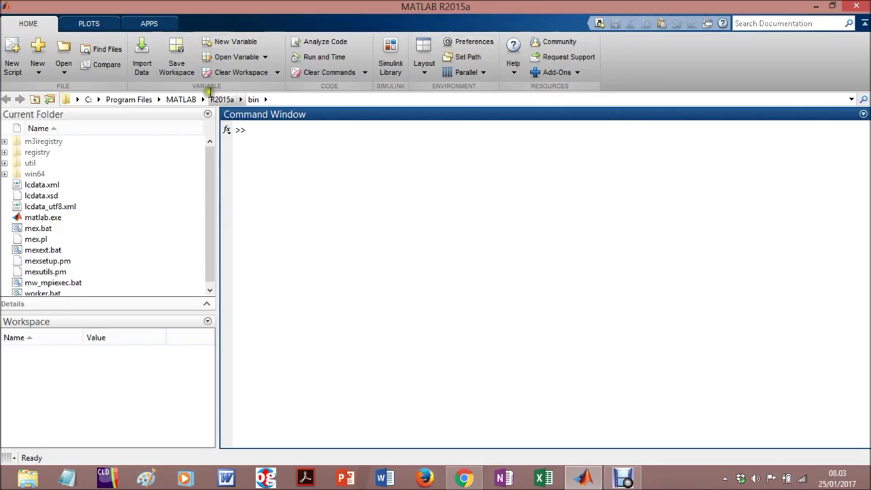
Step: Launch Simulink from the Command Window using the suggested 'simulink' correction of 'siml'
{"action": "left_click", "coordinate": [534, 167]}
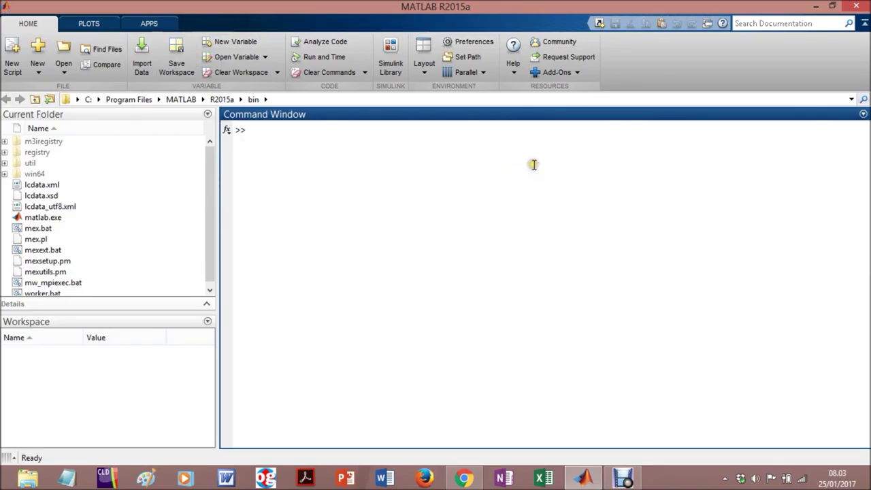
{"action": "left_click", "coordinate": [393, 60]}
{"action": "left_click", "coordinate": [396, 144]}
{"action": "type", "text": "simlink"}
{"action": "key", "text": "Return"}
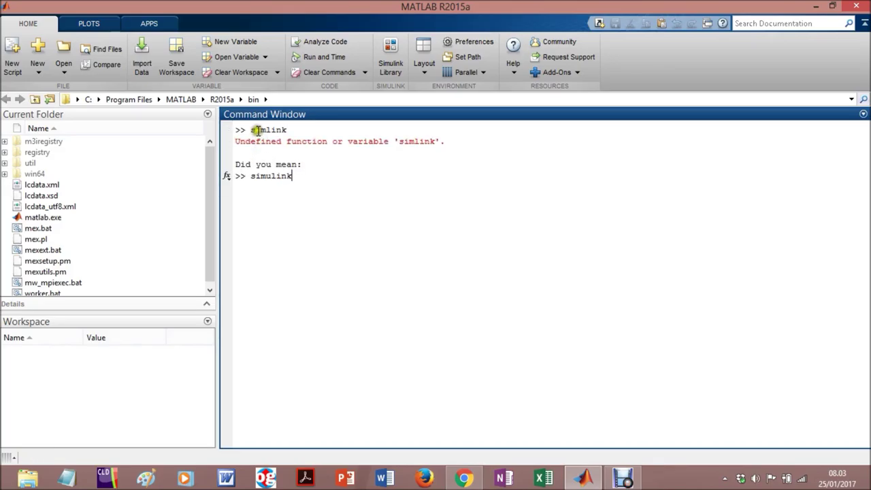
{"action": "left_click", "coordinate": [330, 185]}
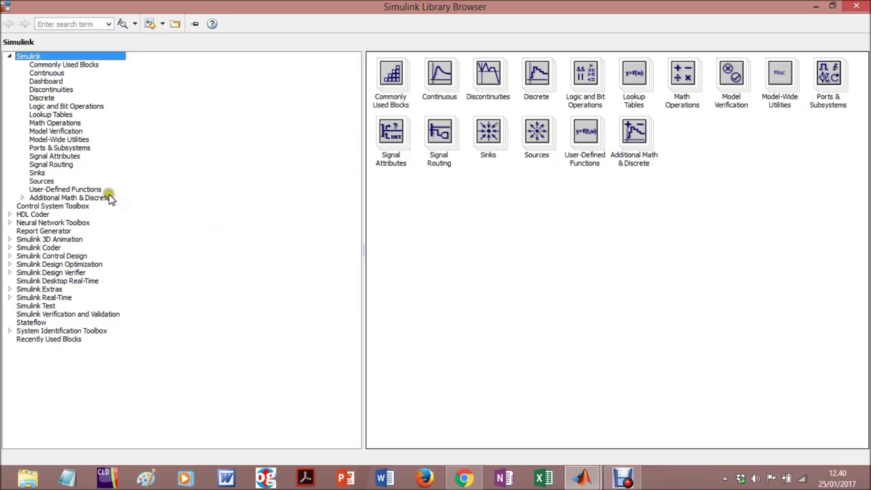
{"action": "left_click", "coordinate": [132, 233]}
{"action": "left_click", "coordinate": [31, 225]}
{"action": "left_click", "coordinate": [113, 345]}
{"action": "left_click", "coordinate": [168, 273]}
{"action": "left_click", "coordinate": [162, 24]}
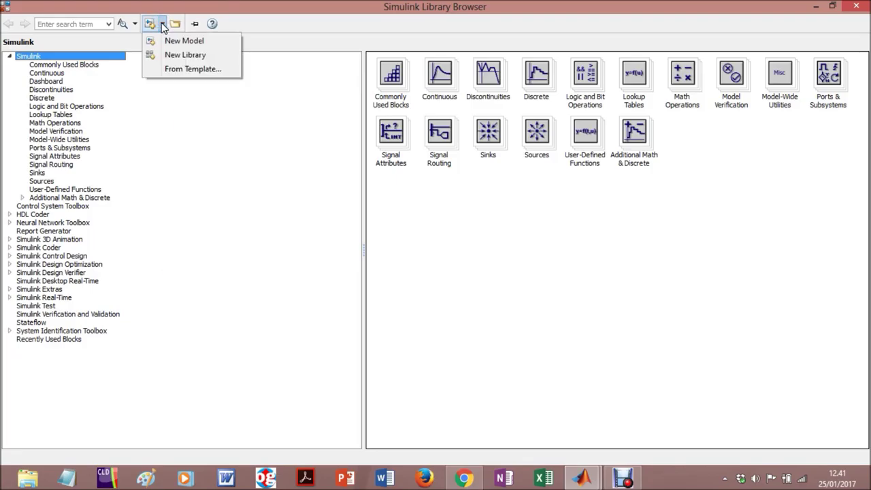
Step: Create a new blank Simulink model from the Library Browser's New menu
{"action": "left_click", "coordinate": [162, 24]}
{"action": "left_click", "coordinate": [180, 40]}
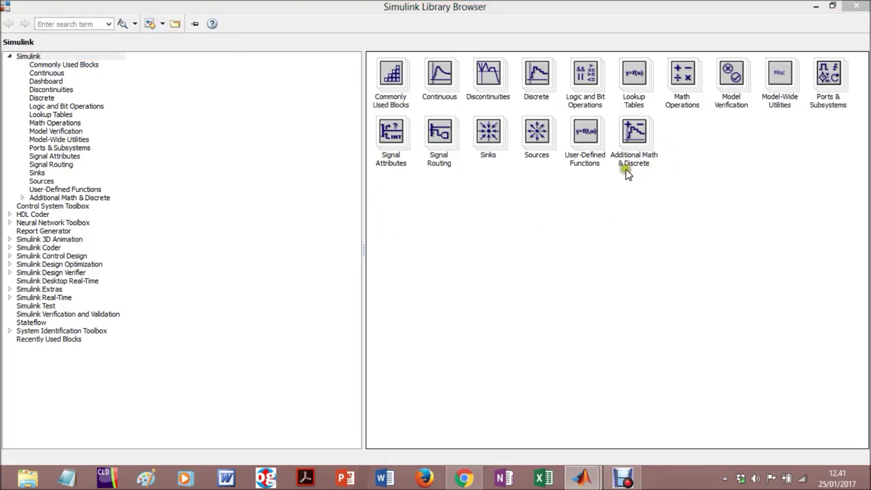
{"action": "left_click", "coordinate": [592, 482]}
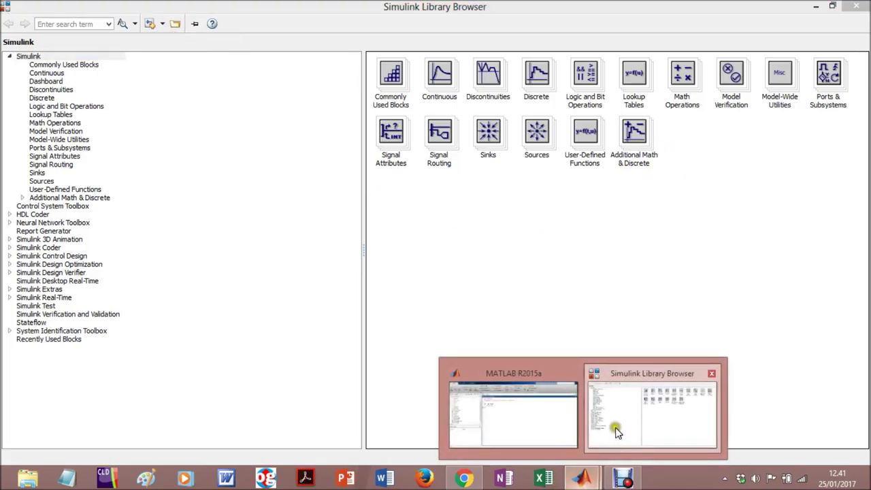
{"action": "left_click", "coordinate": [603, 424]}
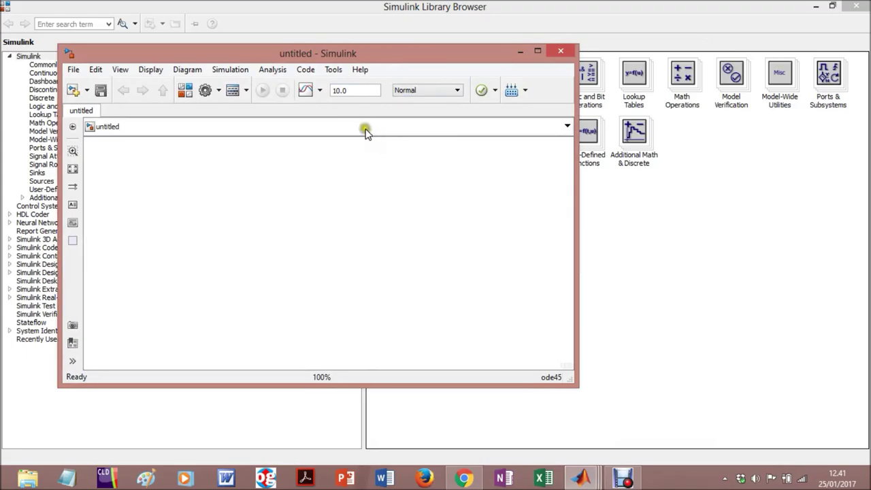
{"action": "left_click", "coordinate": [184, 93]}
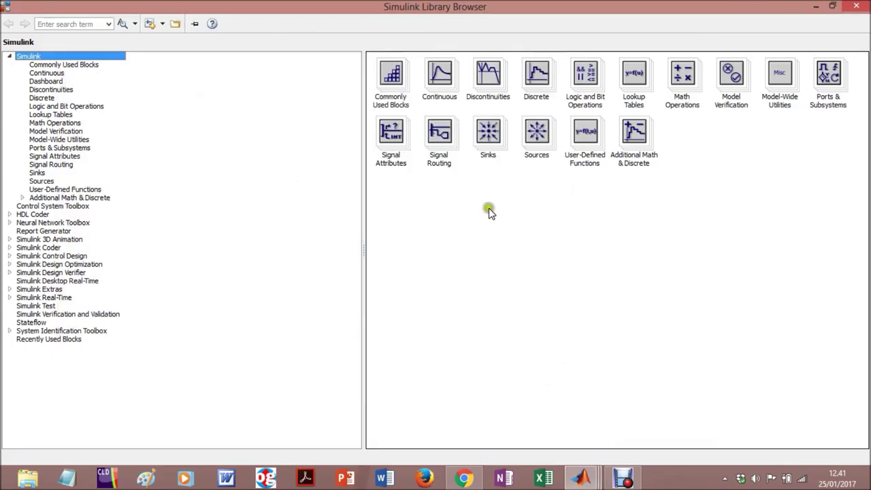
Step: Bring the untitled model window forward and reposition it on screen
{"action": "mouse_move", "coordinate": [582, 478]}
{"action": "left_click", "coordinate": [694, 418]}
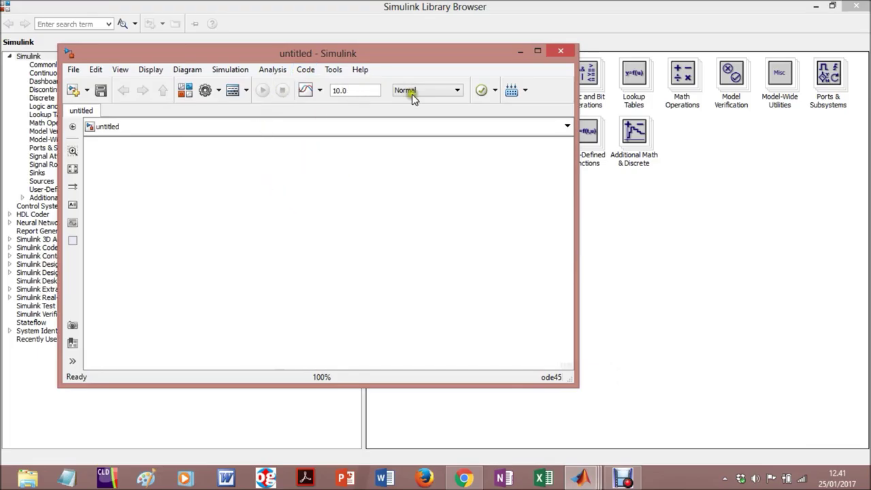
{"action": "left_click", "coordinate": [453, 161]}
{"action": "left_click_drag", "start_coordinate": [362, 53], "coordinate": [383, 132]}
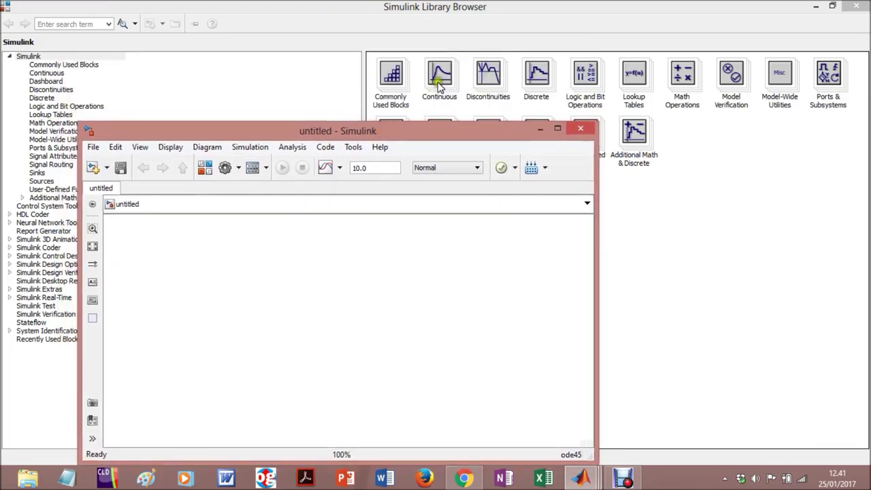
{"action": "left_click_drag", "start_coordinate": [468, 139], "coordinate": [382, 184]}
Step: Show the Commonly Used Blocks library and move the untitled model fully into view
{"action": "left_click", "coordinate": [86, 72]}
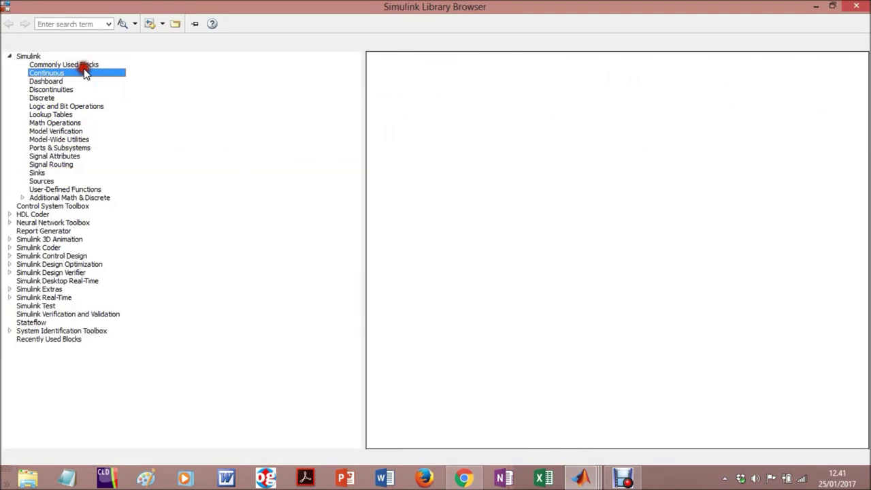
{"action": "left_click", "coordinate": [84, 65]}
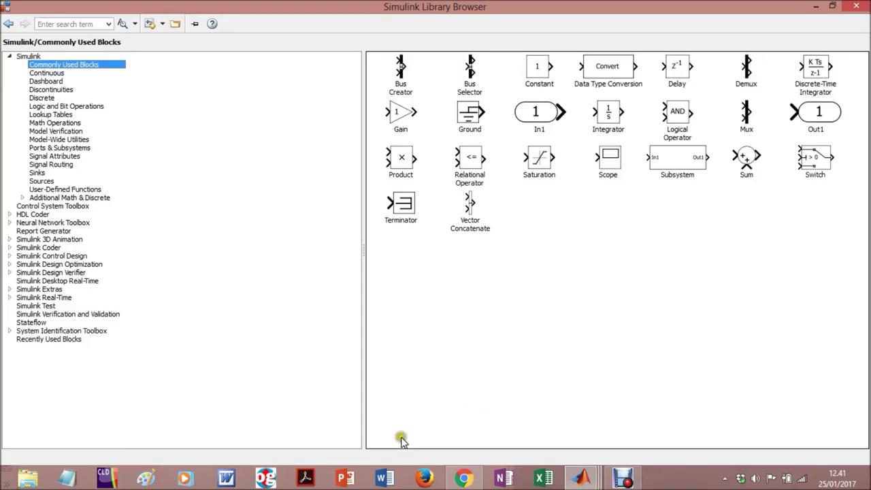
{"action": "left_click", "coordinate": [580, 478]}
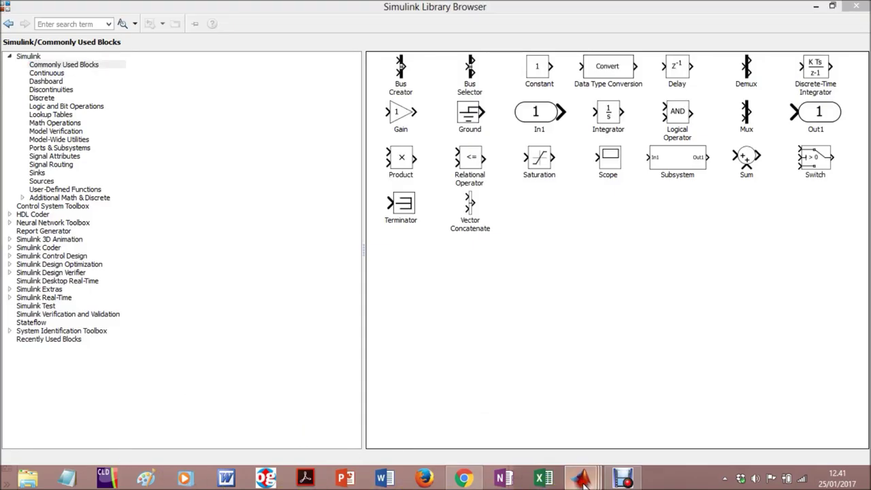
{"action": "left_click", "coordinate": [704, 432]}
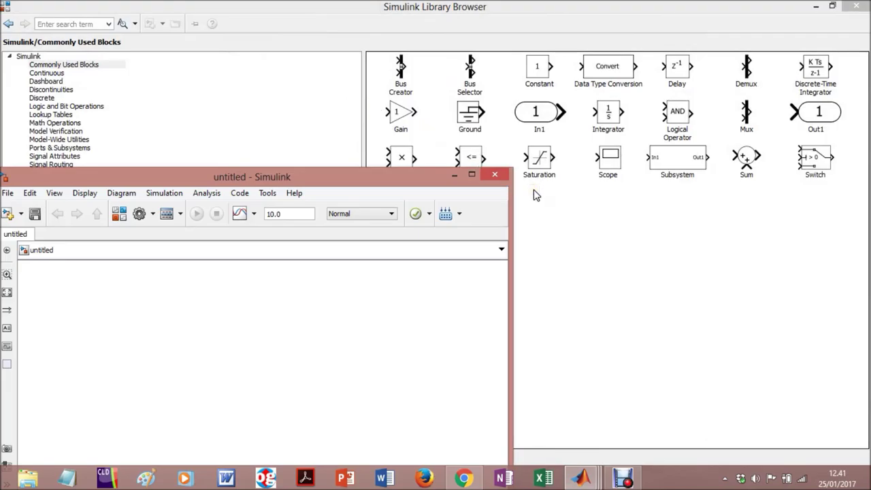
{"action": "left_click_drag", "start_coordinate": [408, 182], "coordinate": [421, 99]}
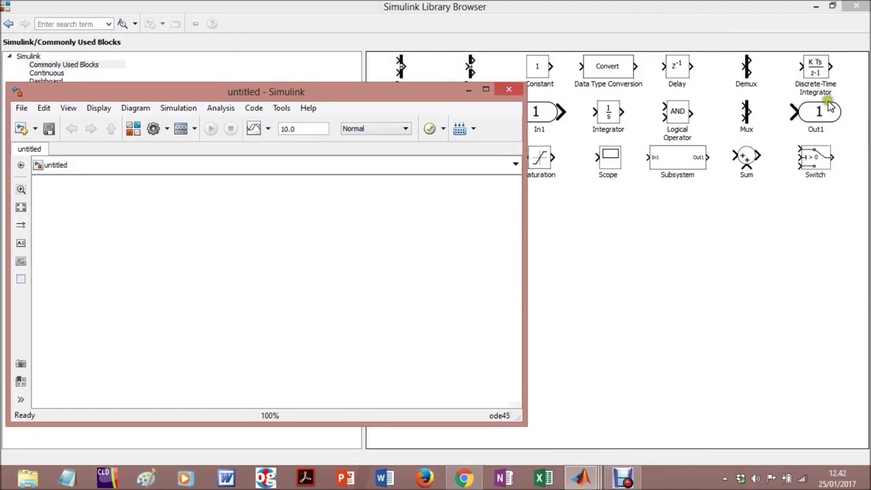
Step: Switch between the Library Browser and untitled model, leaving the untitled model in front
{"action": "left_click", "coordinate": [830, 7]}
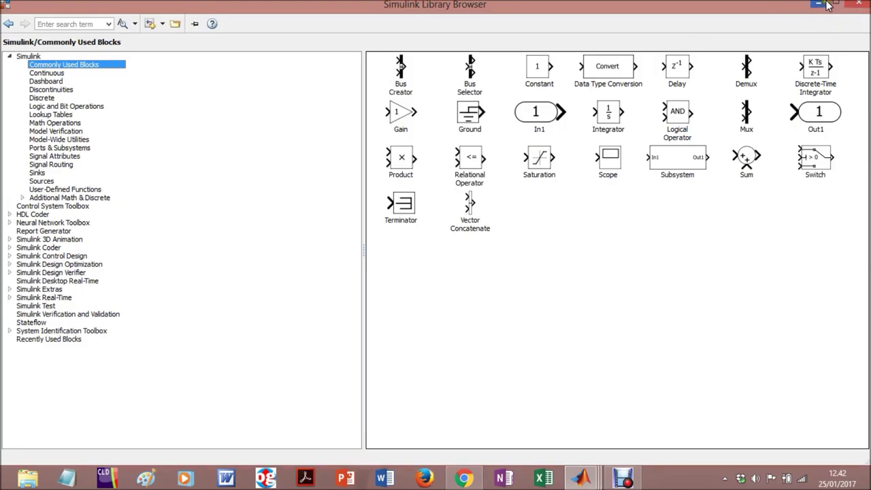
{"action": "left_click", "coordinate": [820, 4]}
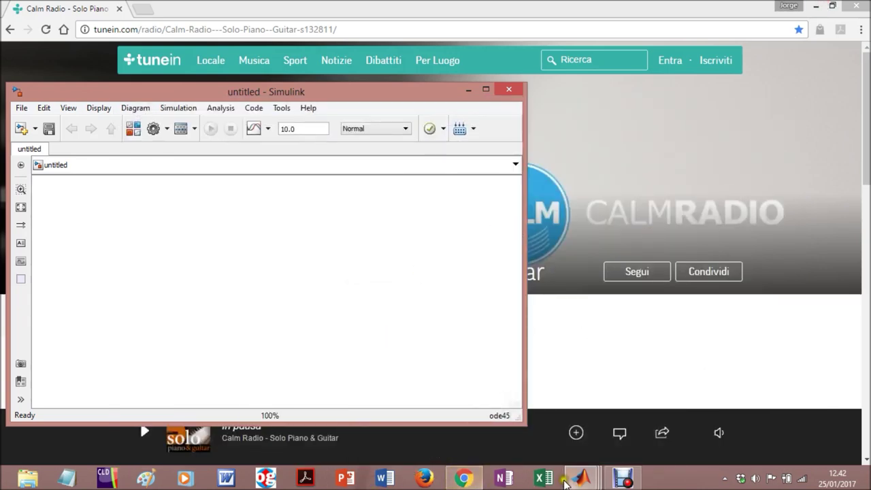
{"action": "left_click", "coordinate": [625, 464]}
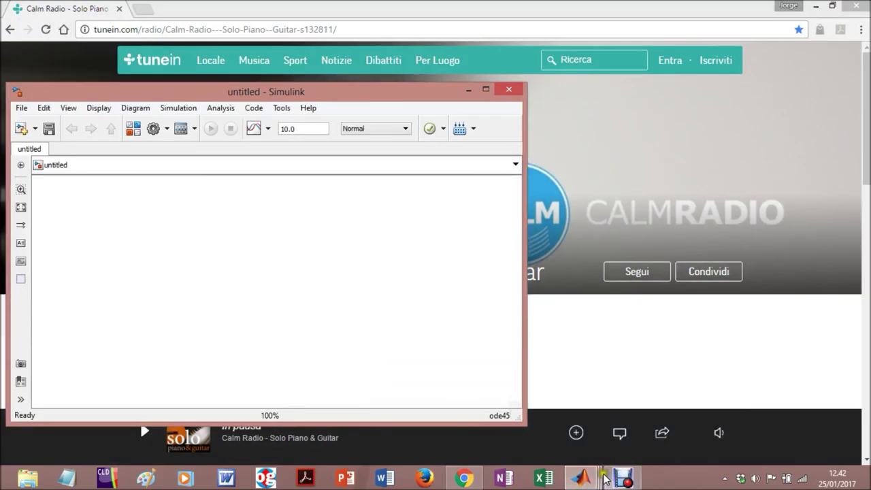
{"action": "left_click", "coordinate": [646, 427]}
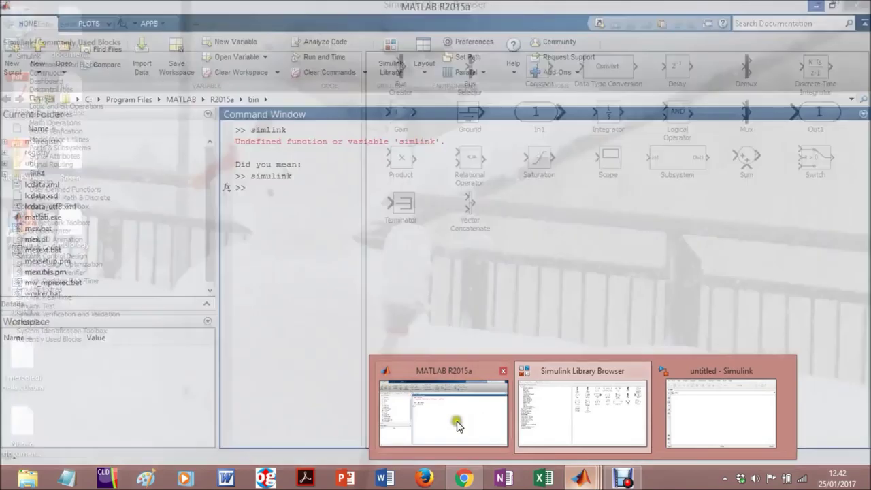
{"action": "left_click", "coordinate": [455, 418]}
{"action": "left_click", "coordinate": [577, 432]}
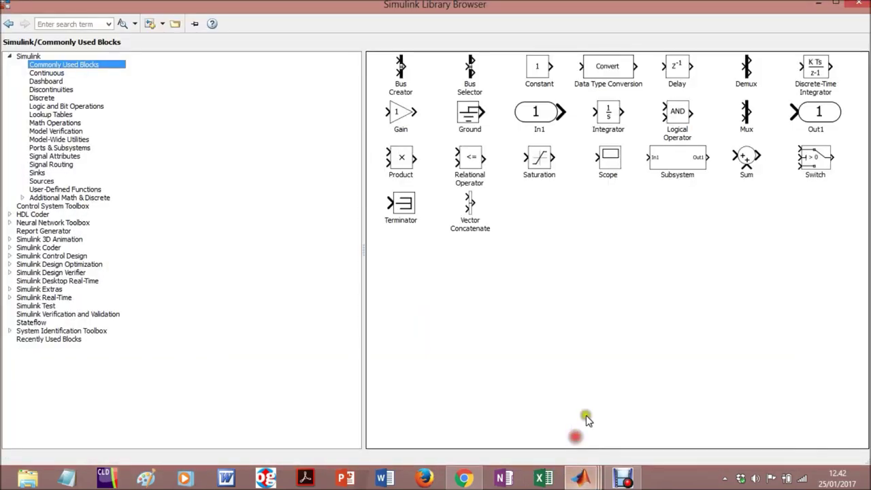
{"action": "left_click", "coordinate": [611, 470]}
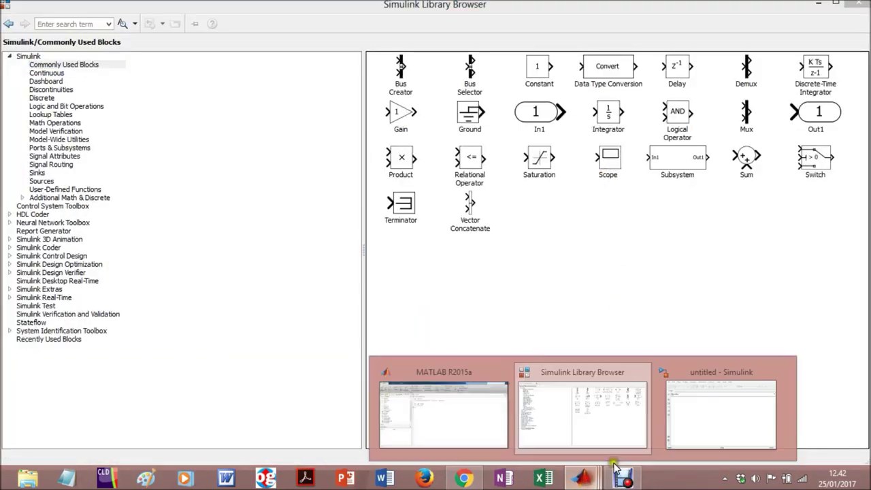
{"action": "left_click", "coordinate": [682, 418]}
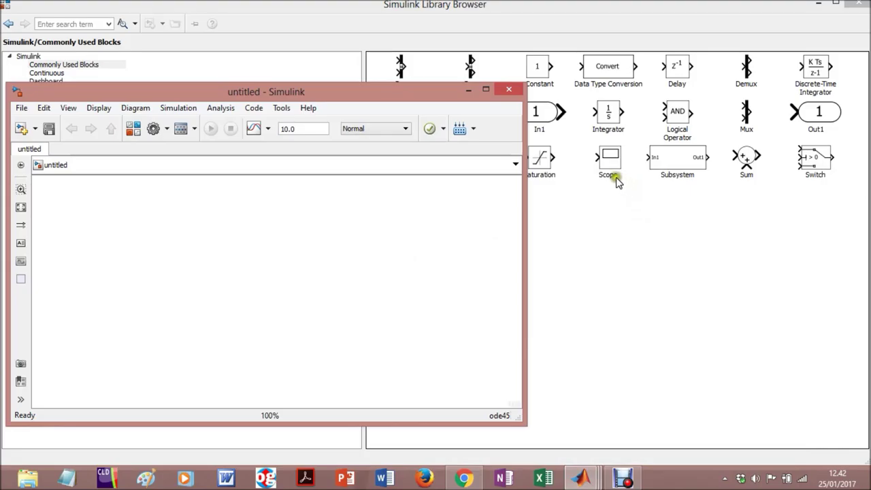
Step: Drag an Integrator block from the Library Browser into the untitled model
{"action": "left_click_drag", "start_coordinate": [605, 121], "coordinate": [263, 245]}
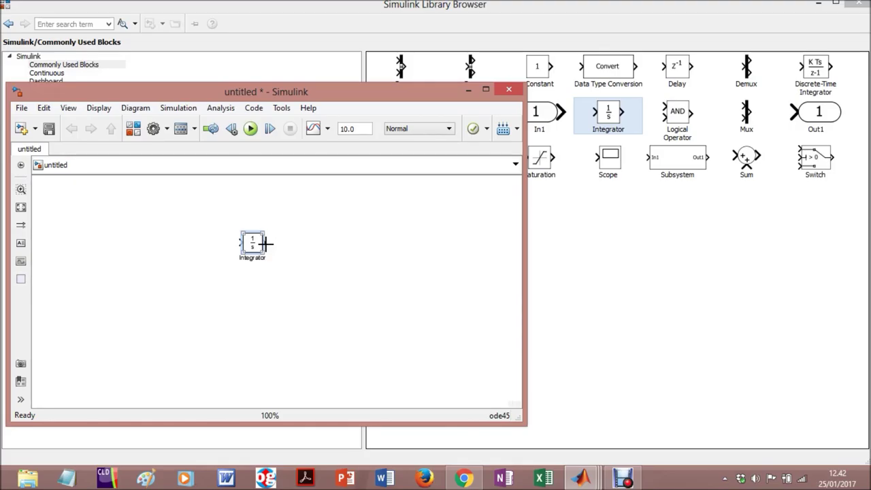
{"action": "key", "text": "XF86MonBrightnessUp"}
{"action": "key", "text": "XF86MonBrightnessUp"}
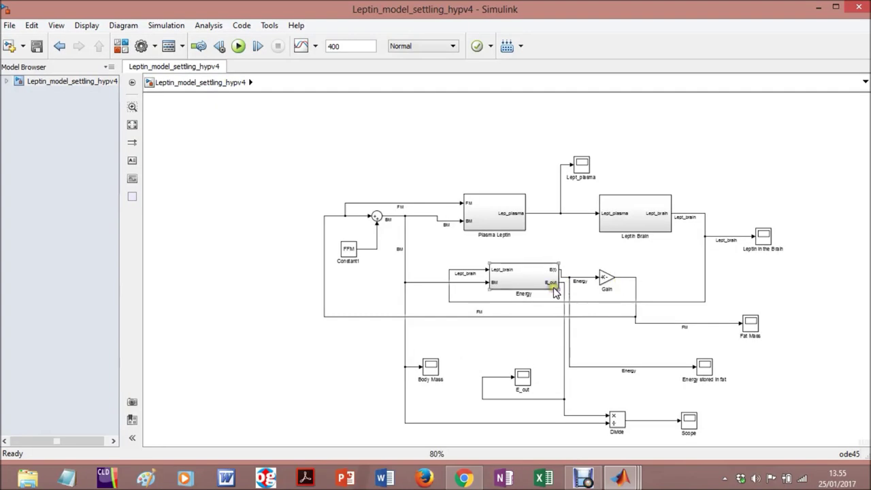
{"action": "left_click", "coordinate": [631, 212]}
{"action": "left_click", "coordinate": [687, 156]}
Step: Bring up the leptin article in Chrome and open its full-text PDF
{"action": "left_click", "coordinate": [471, 480]}
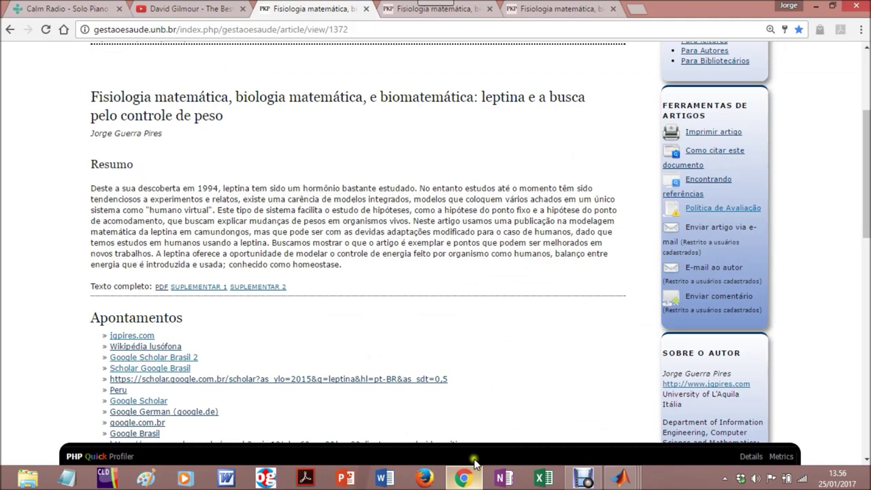
{"action": "scroll", "coordinate": [492, 408], "scroll_direction": "up", "scroll_amount": 2}
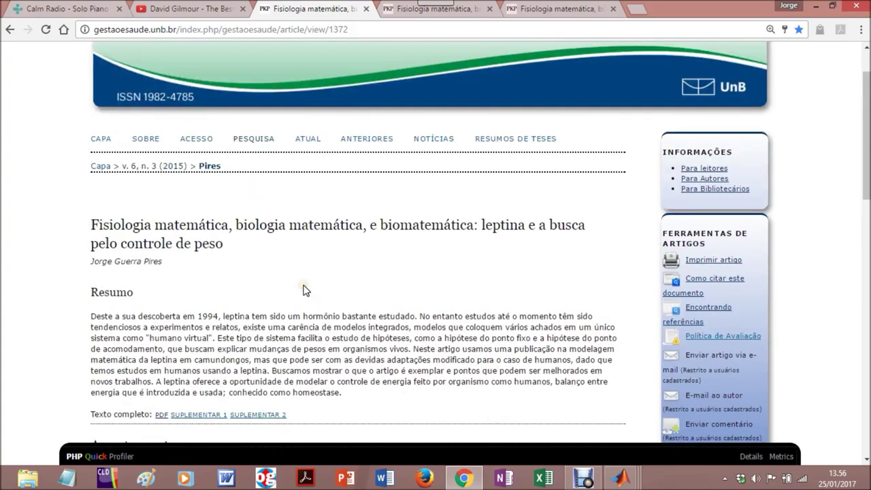
{"action": "scroll", "coordinate": [368, 204], "scroll_direction": "down", "scroll_amount": 1}
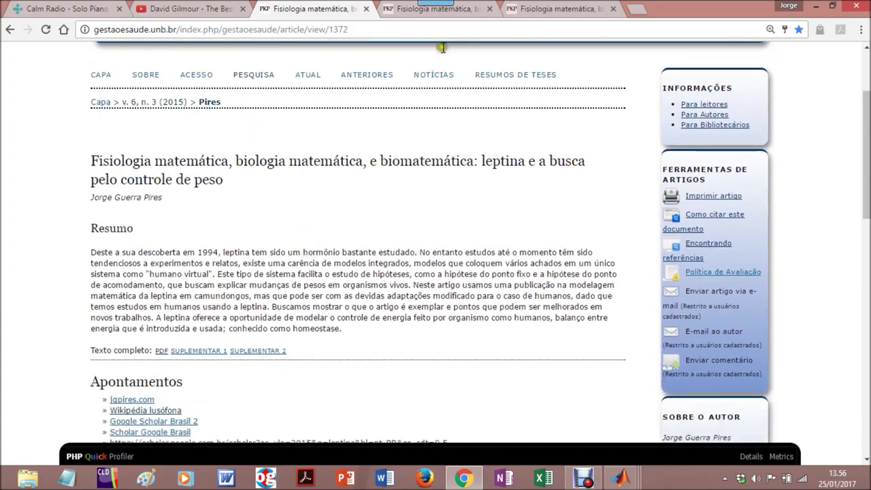
{"action": "left_click", "coordinate": [406, 8]}
{"action": "scroll", "coordinate": [393, 348], "scroll_direction": "down", "scroll_amount": 1}
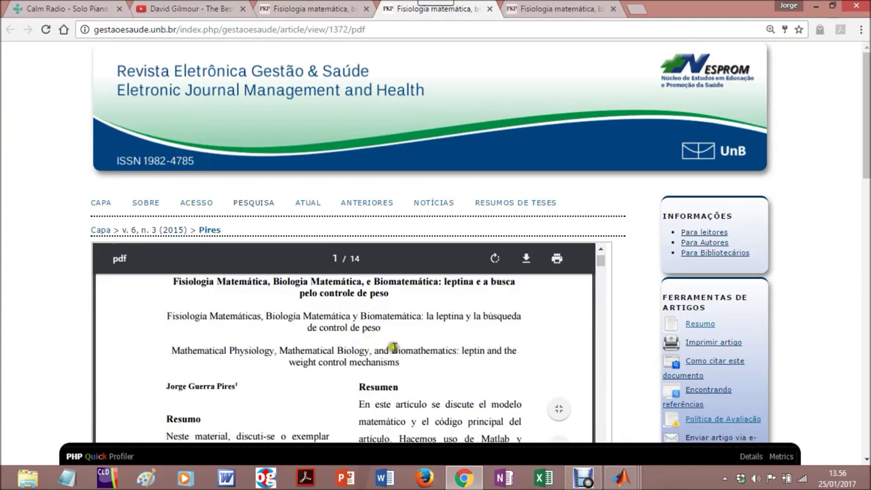
{"action": "scroll", "coordinate": [867, 205], "scroll_direction": "down", "scroll_amount": 2}
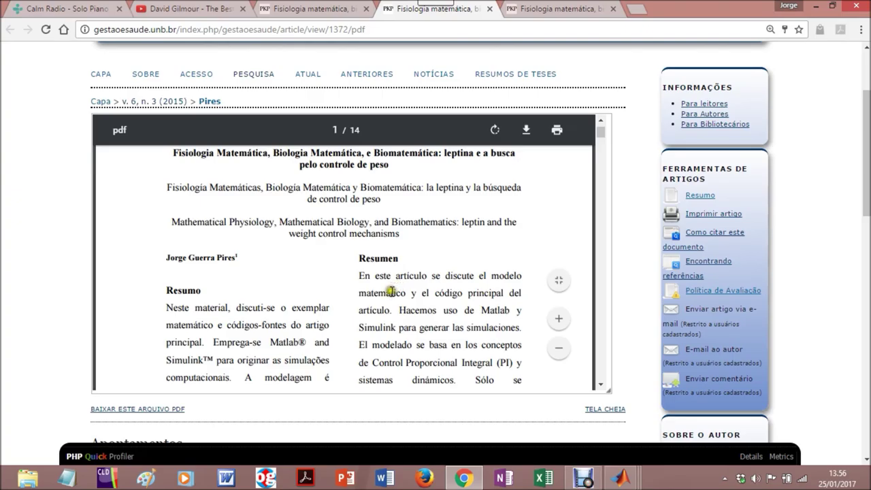
Step: View the Documento Suplementar 2 PDF, then return to the Leptin model diagram
{"action": "left_click", "coordinate": [534, 9]}
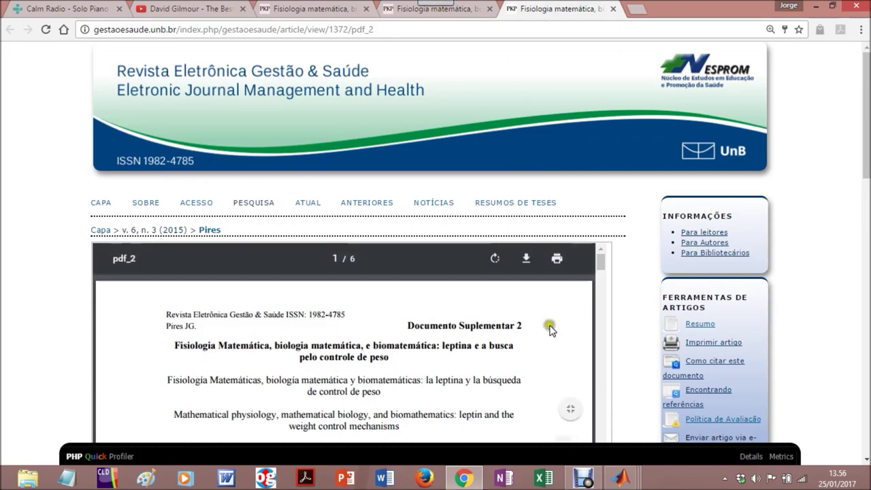
{"action": "scroll", "coordinate": [550, 330], "scroll_direction": "down", "scroll_amount": 2}
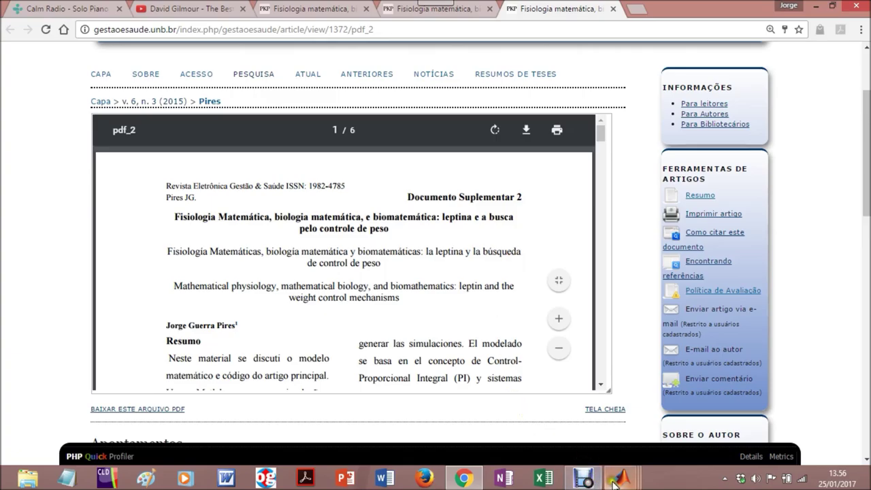
{"action": "mouse_move", "coordinate": [620, 478]}
{"action": "left_click", "coordinate": [753, 434]}
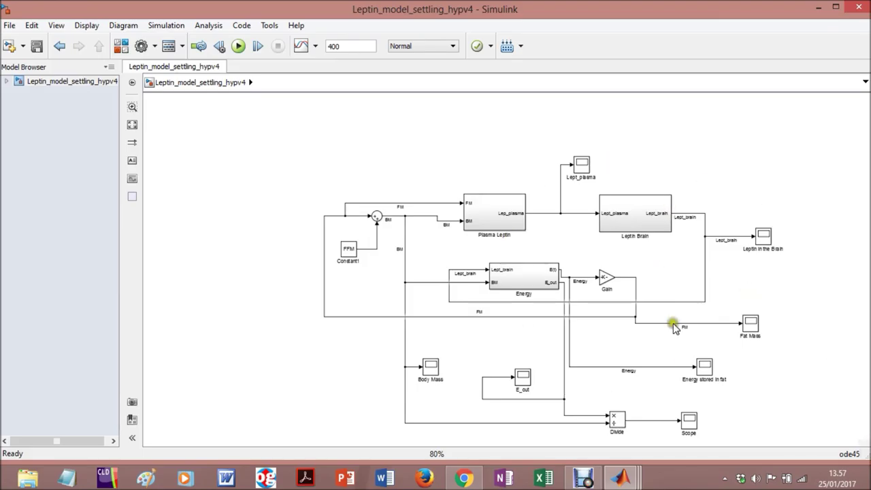
Step: List the open MATLAB windows from the taskbar
{"action": "left_click", "coordinate": [621, 478]}
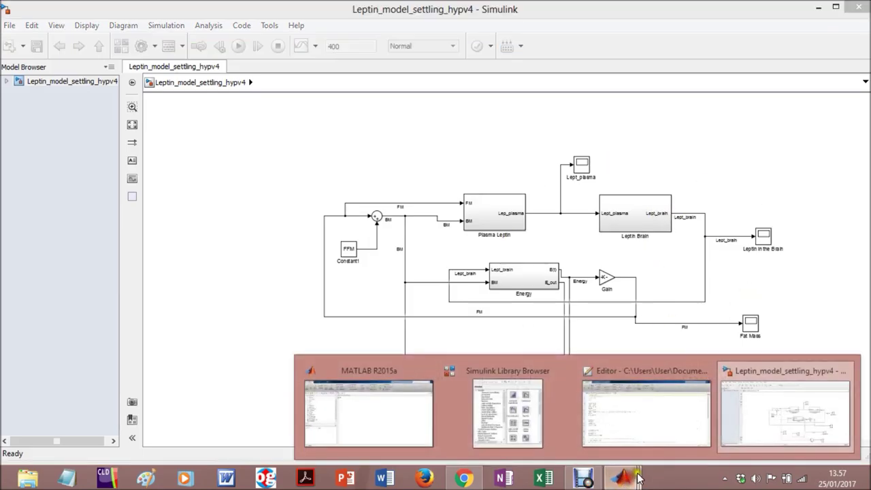
Step: Run the clearance sweep script from line 55's sim call, changing to its folder
{"action": "left_click", "coordinate": [680, 426]}
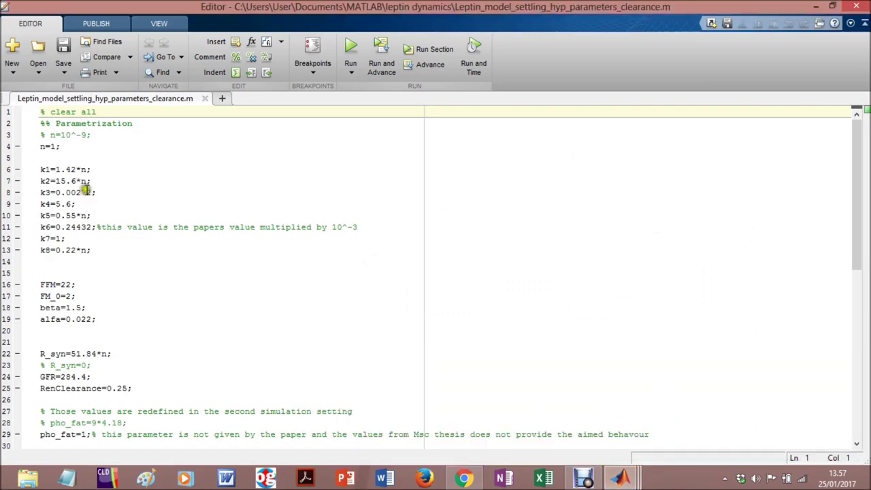
{"action": "scroll", "coordinate": [119, 197], "scroll_direction": "down", "scroll_amount": 7}
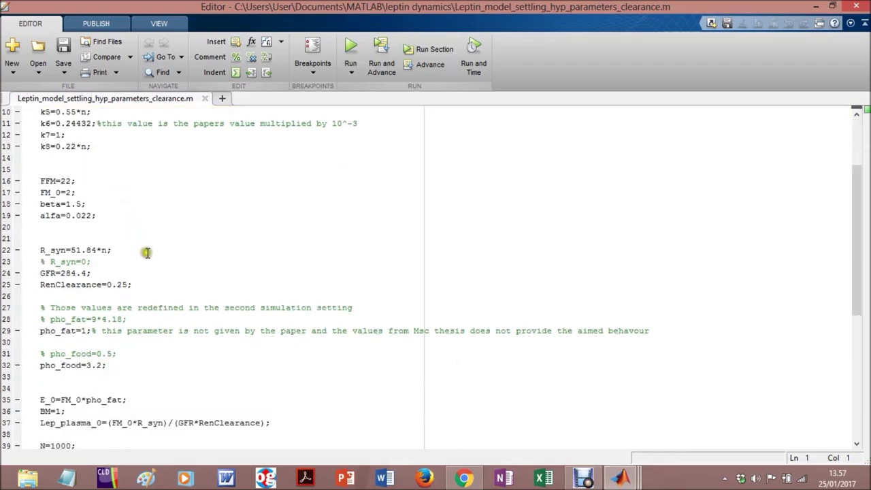
{"action": "scroll", "coordinate": [147, 255], "scroll_direction": "down", "scroll_amount": 3}
{"action": "scroll", "coordinate": [147, 255], "scroll_direction": "down", "scroll_amount": 1}
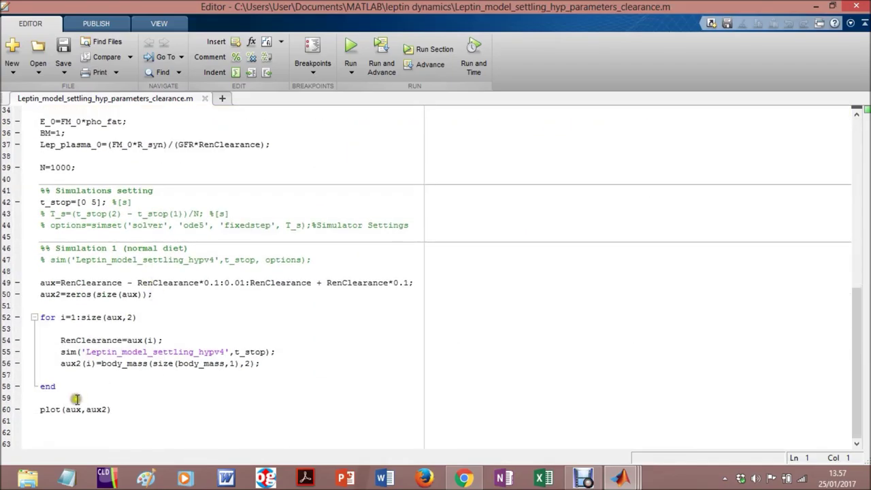
{"action": "left_click_drag", "start_coordinate": [57, 353], "coordinate": [279, 354]}
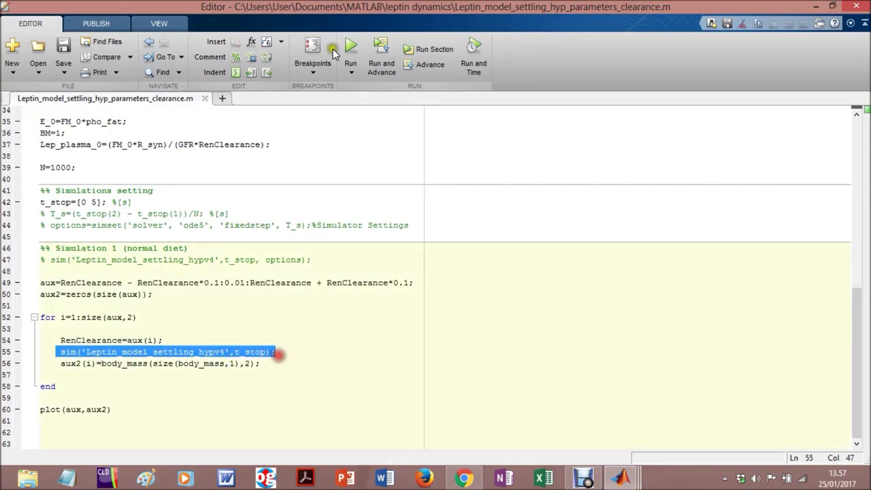
{"action": "left_click", "coordinate": [351, 46]}
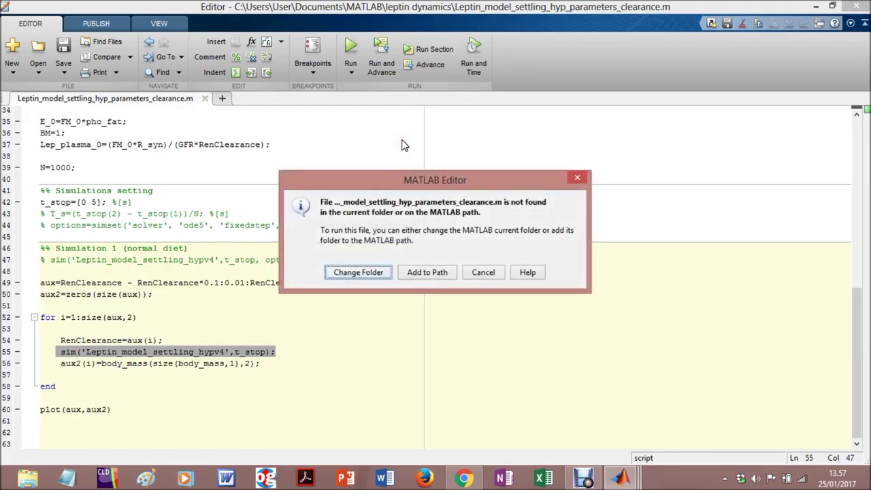
{"action": "left_click", "coordinate": [360, 273]}
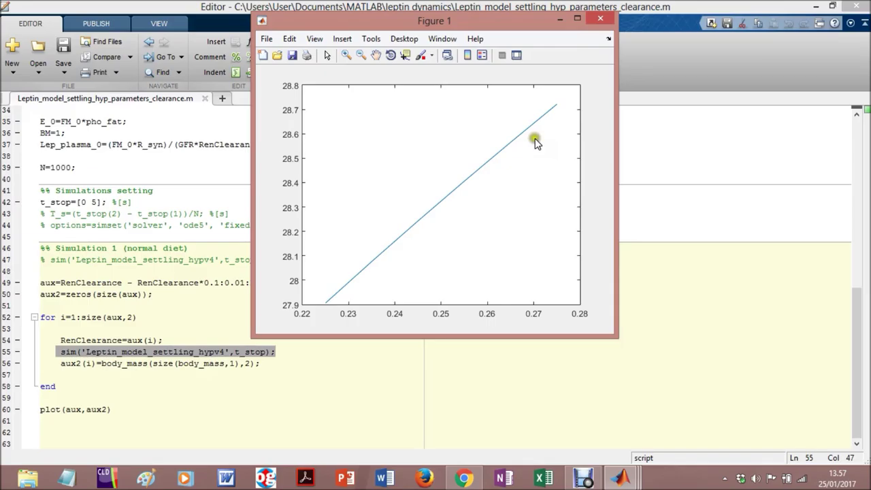
Step: Close the body mass vs RenClearance plot and open the model's Plasma Leptin subsystem
{"action": "left_click", "coordinate": [600, 18]}
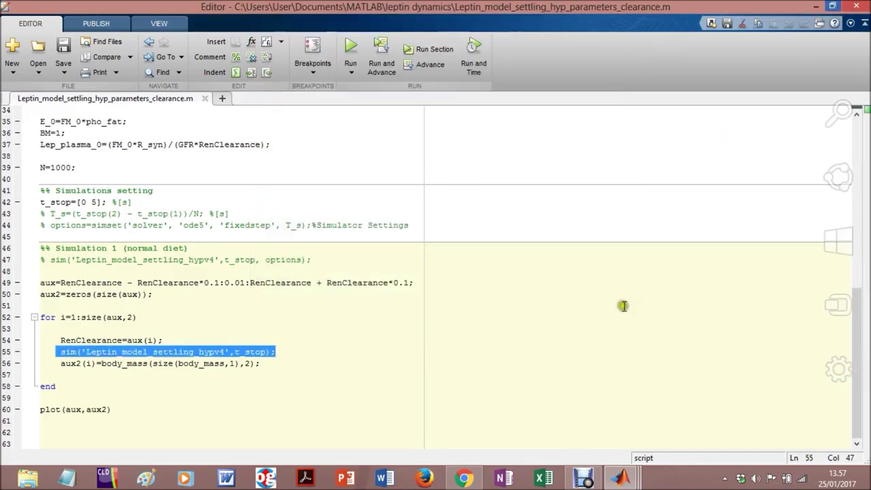
{"action": "mouse_move", "coordinate": [620, 478]}
{"action": "left_click", "coordinate": [762, 391]}
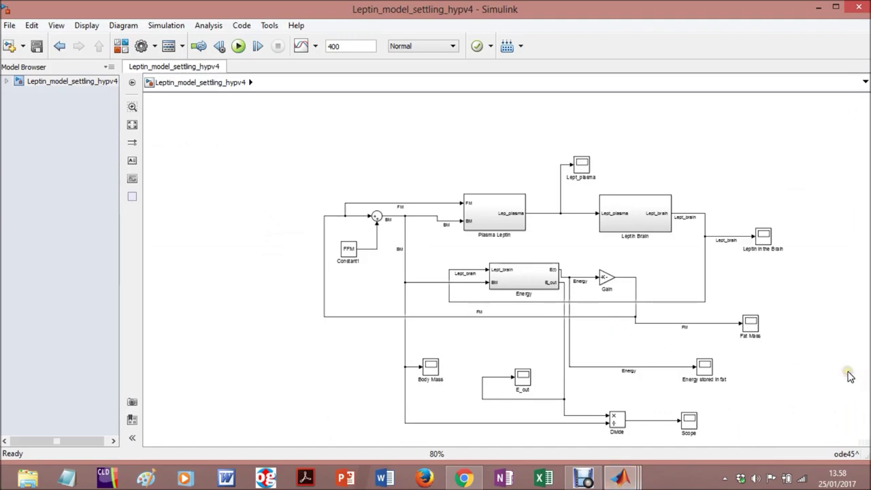
{"action": "scroll", "coordinate": [575, 276], "scroll_direction": "up", "scroll_amount": 2}
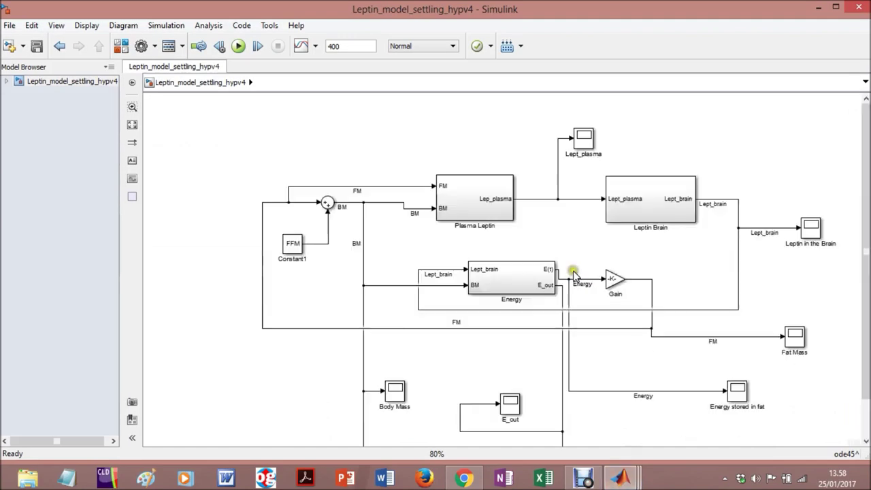
{"action": "double_click", "coordinate": [432, 165]}
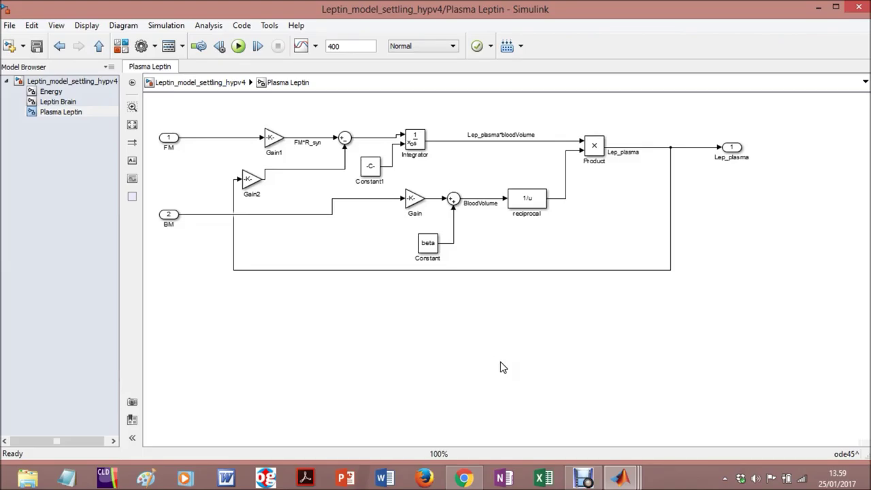
Step: Click in the Plasma Leptin subsystem diagram to inspect its blocks
{"action": "left_click", "coordinate": [457, 385]}
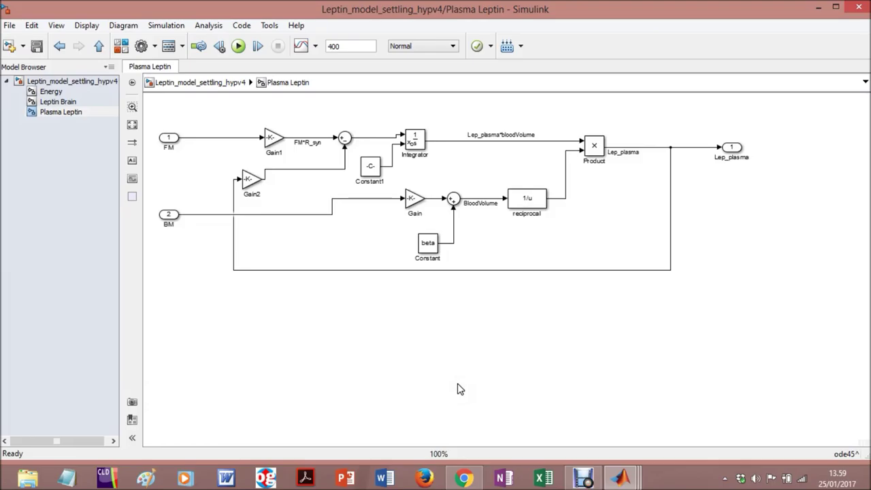